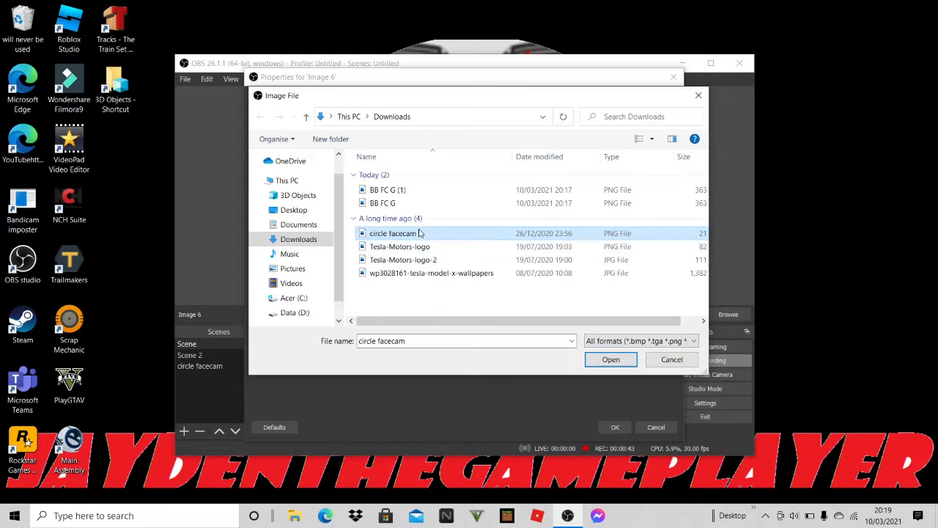
Load BB FC G.png from Downloads into the Image 6 source, then shrink the blue circle into the canvas's upper-left corner.
double_click(381, 203)
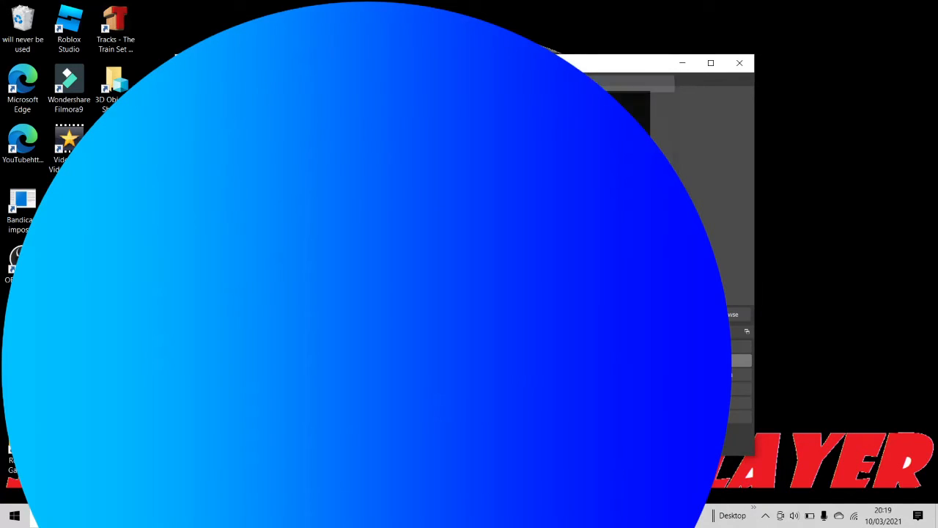
drag(569, 90, 449, 212)
drag(400, 264, 318, 139)
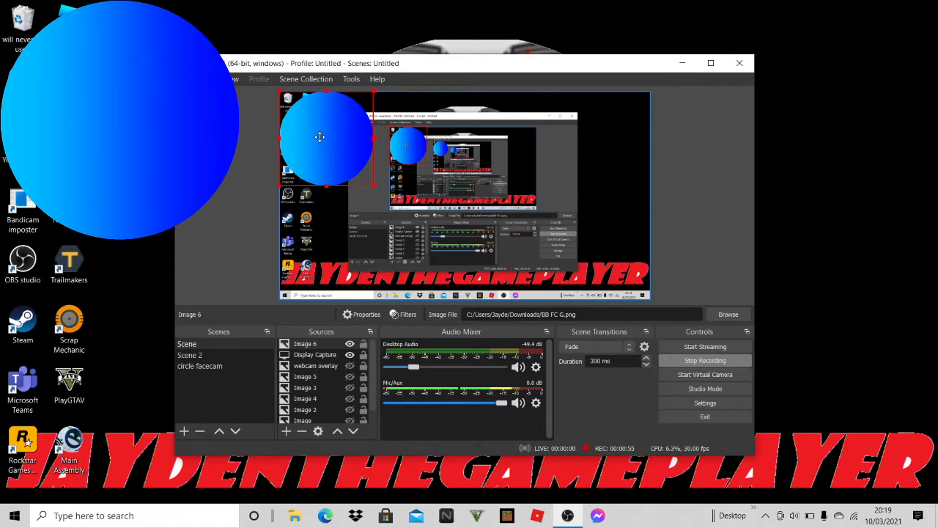
click(714, 224)
Create a new Image source named Image 7 and open the file browser for its image.
right_click(531, 204)
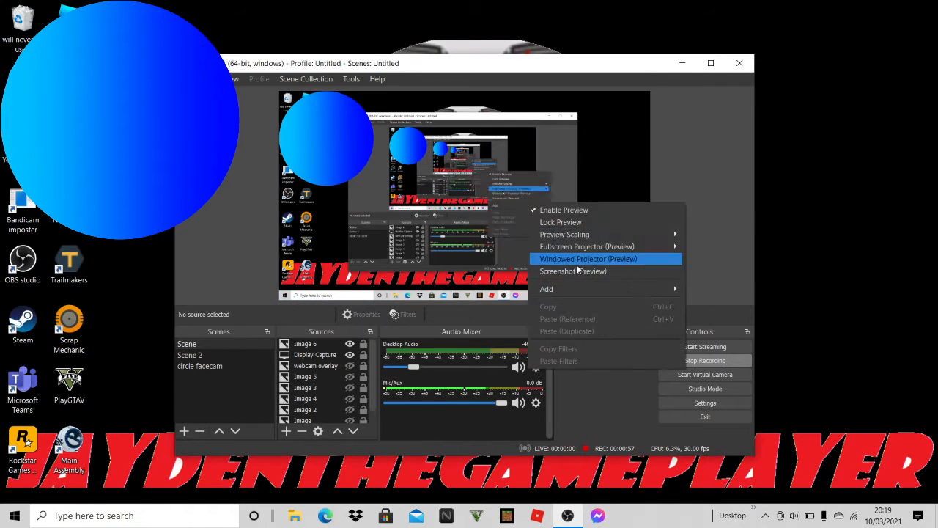
mouse_move(570, 290)
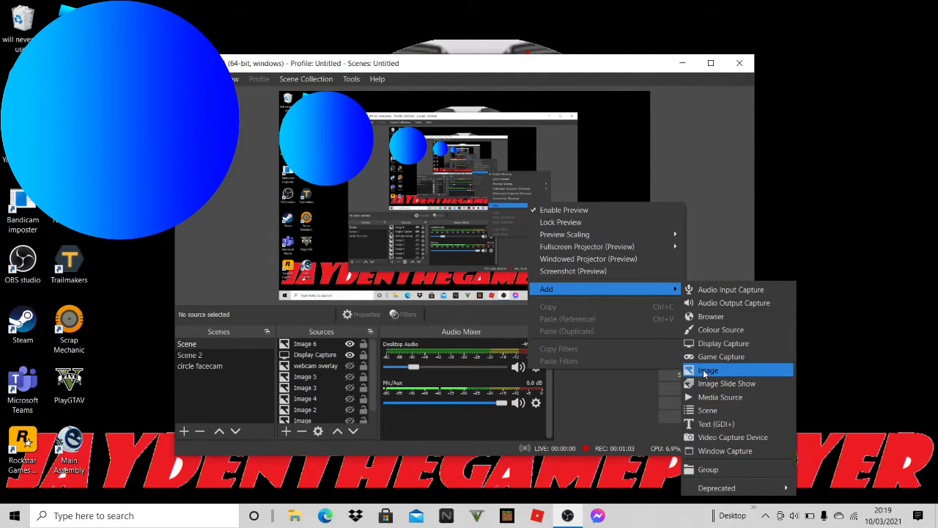
click(708, 371)
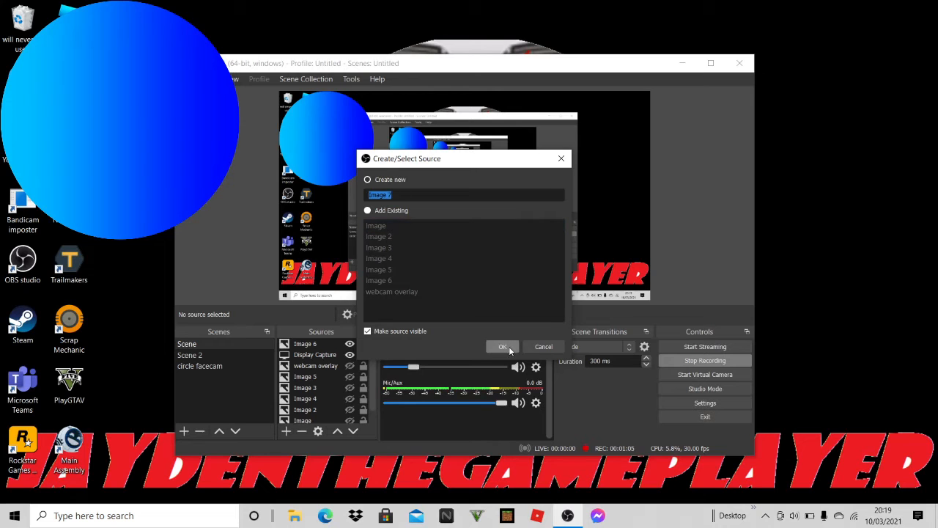
click(509, 345)
click(645, 339)
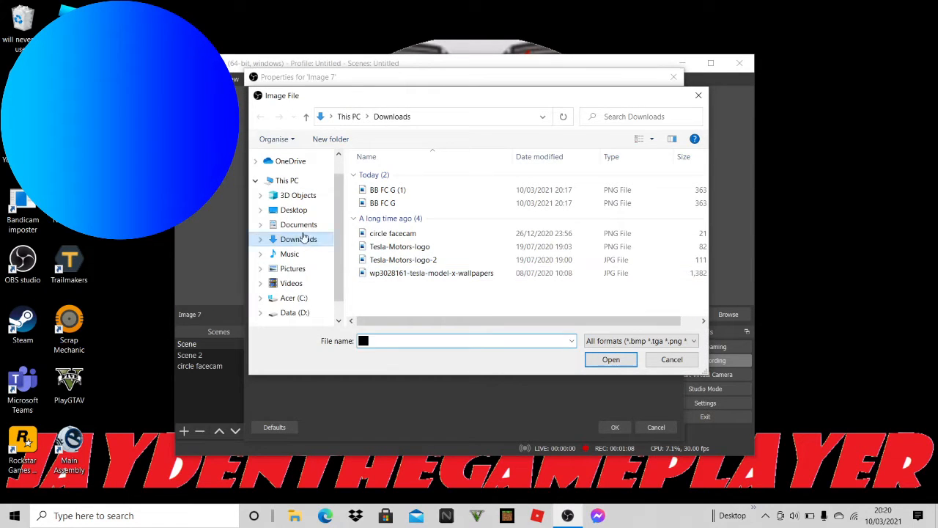
Load Screenshot (565), the green hexagon background, from the Screenshots folder in Pictures into the Image 7 source.
click(291, 283)
click(292, 268)
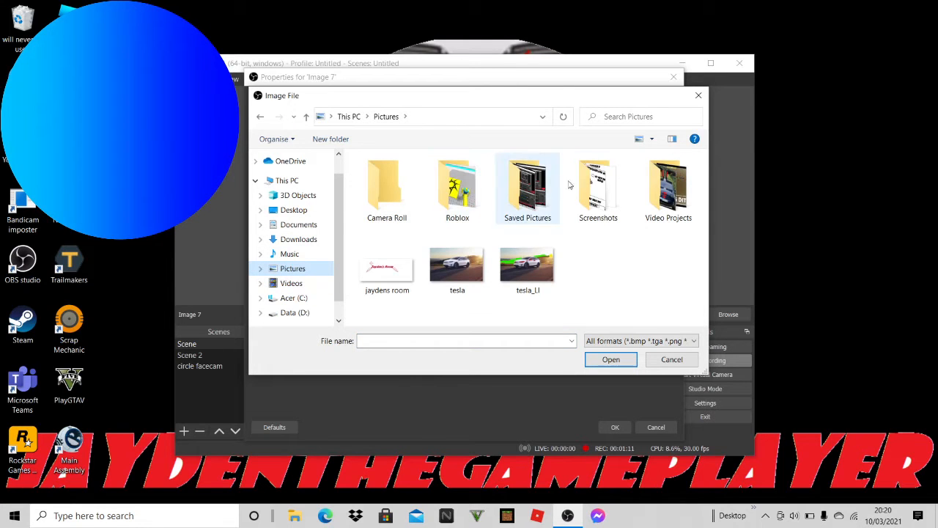
double_click(596, 192)
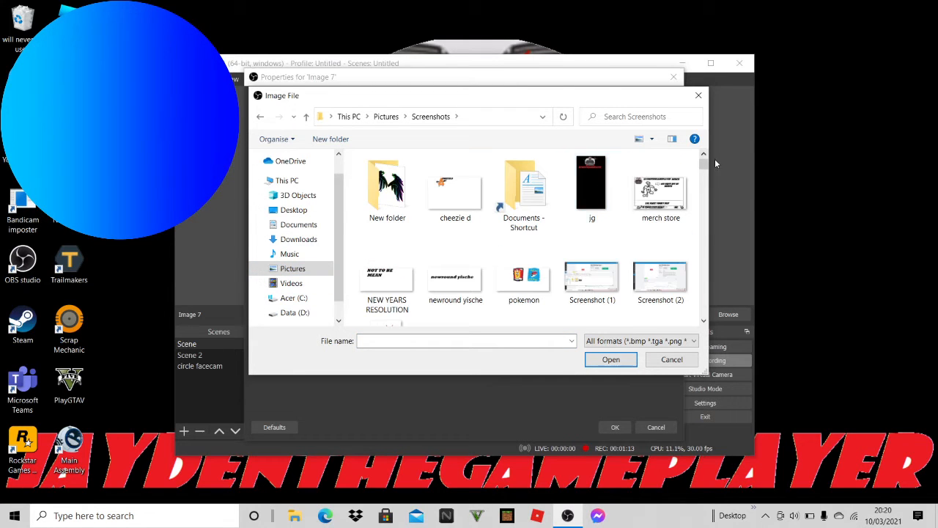
drag(703, 162, 703, 312)
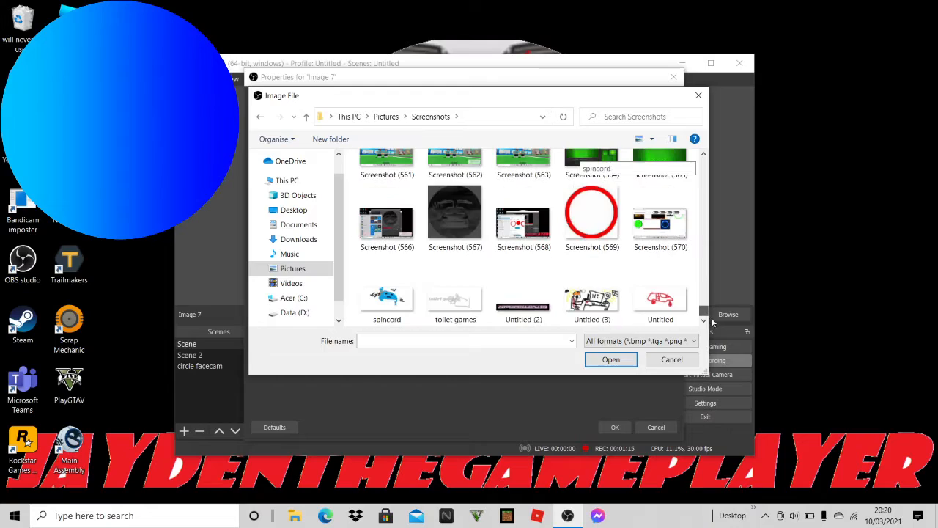
click(639, 161)
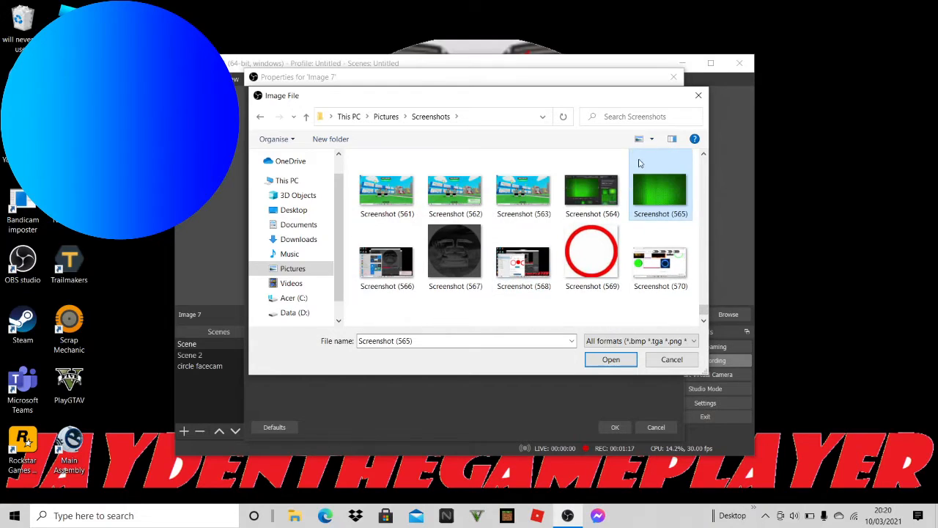
double_click(638, 163)
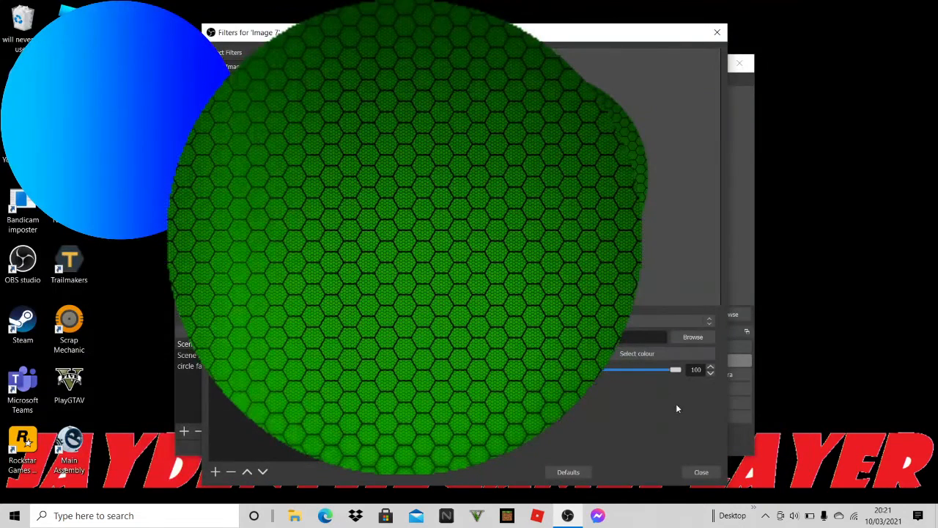
Close the Image 7 filters and shrink the green hexagon circle, placing it over the blue circle in the canvas's upper-left corner.
click(697, 471)
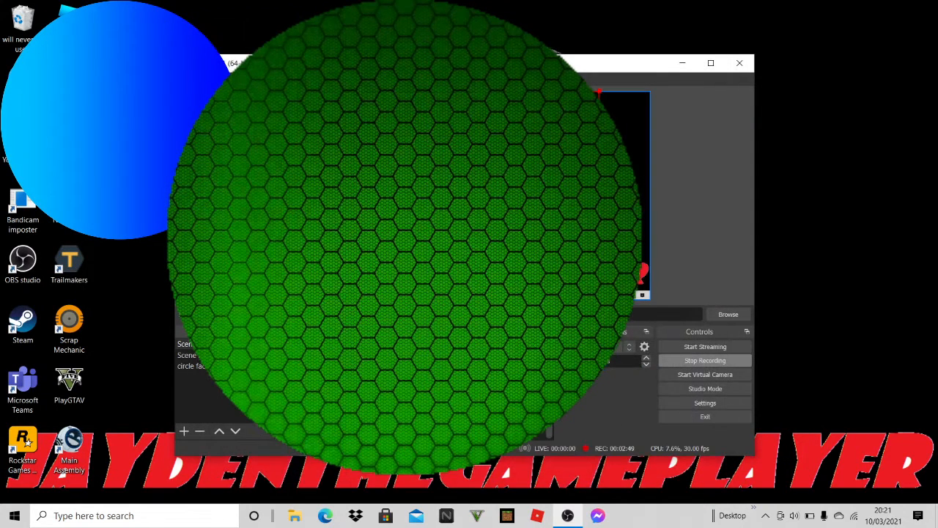
drag(642, 294, 408, 168)
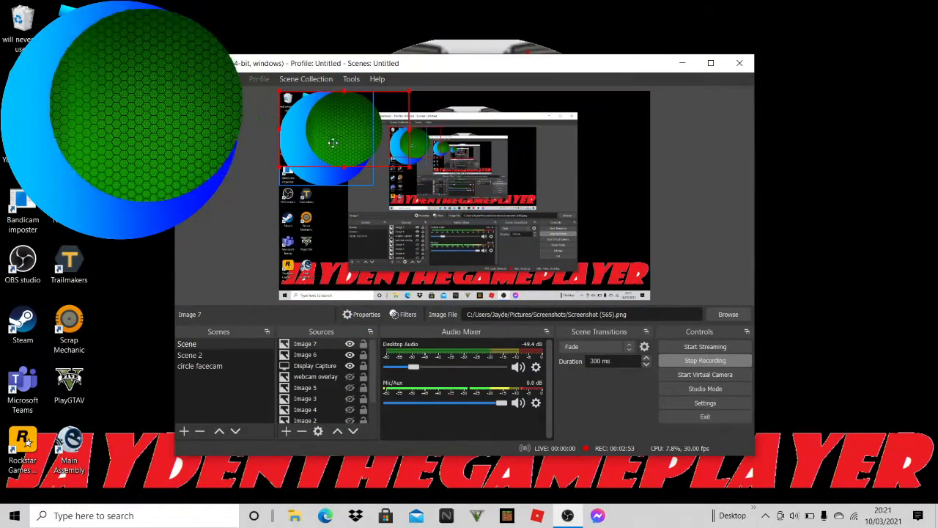
drag(338, 135, 320, 123)
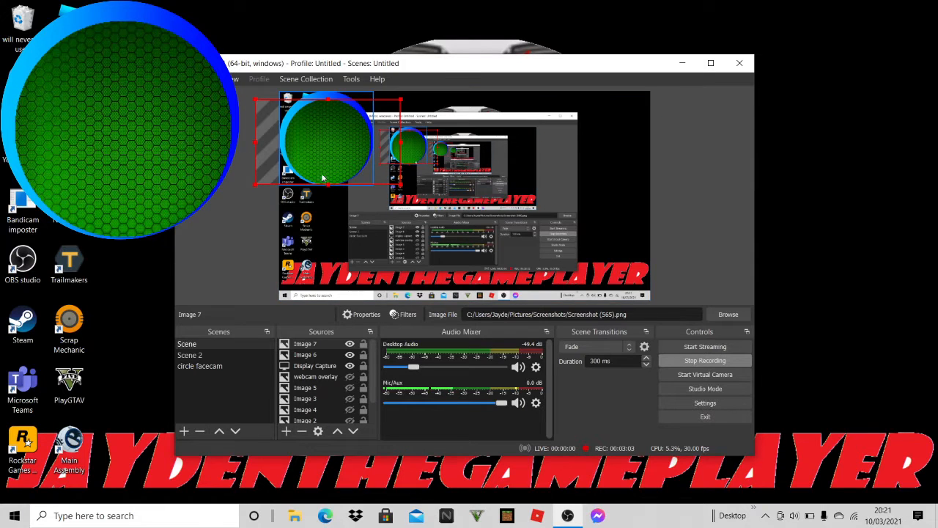
click(245, 188)
drag(321, 149, 322, 130)
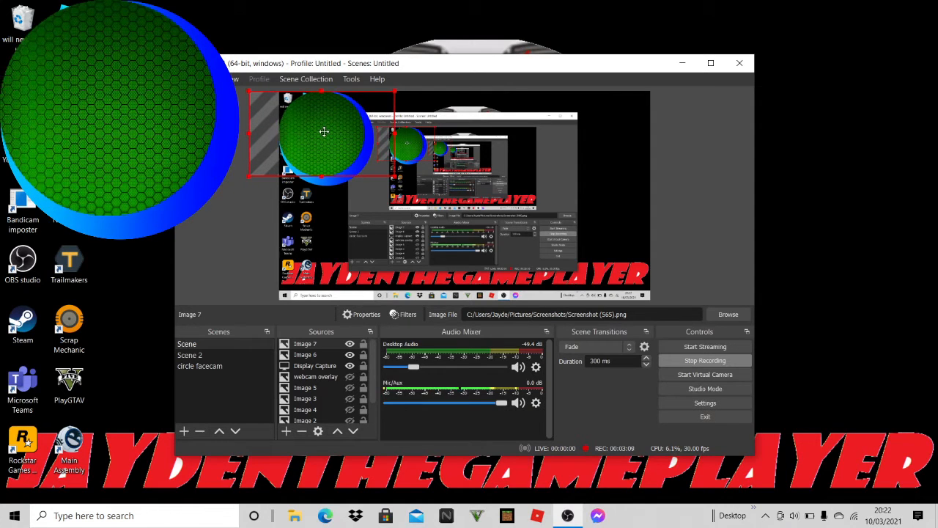
drag(322, 131, 324, 131)
Reposition and resize the blue circle so it sits slightly larger behind the green circle in the canvas's upper-left corner.
mouse_move(320, 183)
mouse_down()
mouse_move(356, 210)
mouse_move(317, 173)
mouse_move(330, 184)
mouse_up()
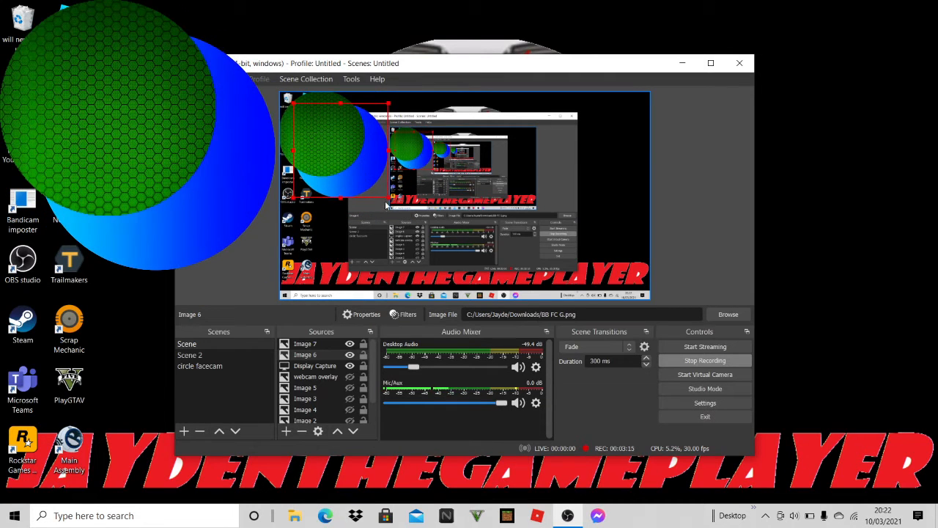
drag(388, 151, 396, 153)
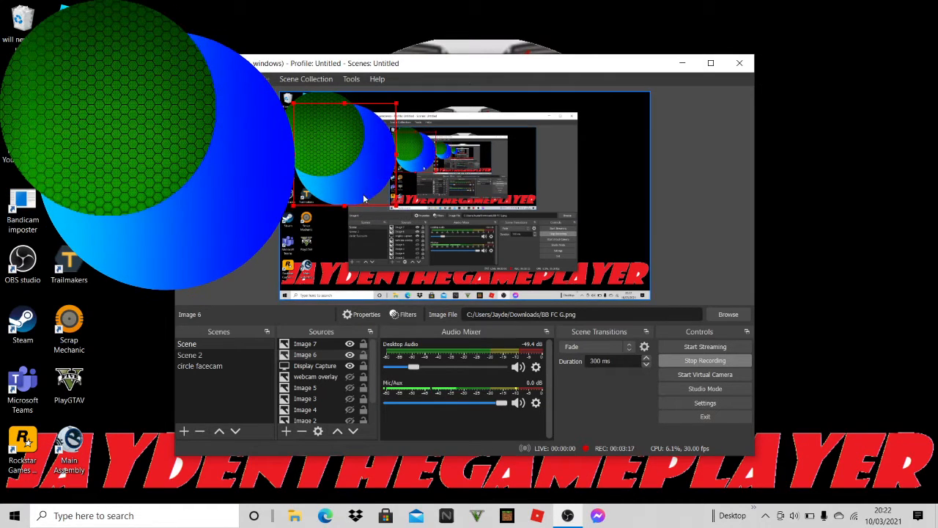
mouse_move(362, 194)
mouse_down()
mouse_move(327, 164)
mouse_move(343, 183)
mouse_move(379, 193)
mouse_move(372, 183)
mouse_up()
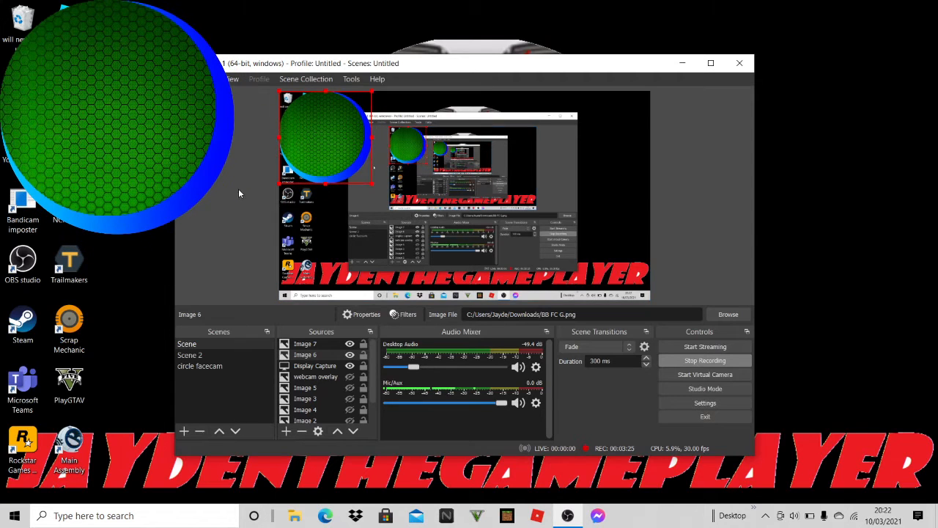
Move and shrink the green hexagon circle so it sits centred inside the blue ring.
click(293, 147)
drag(293, 146, 304, 152)
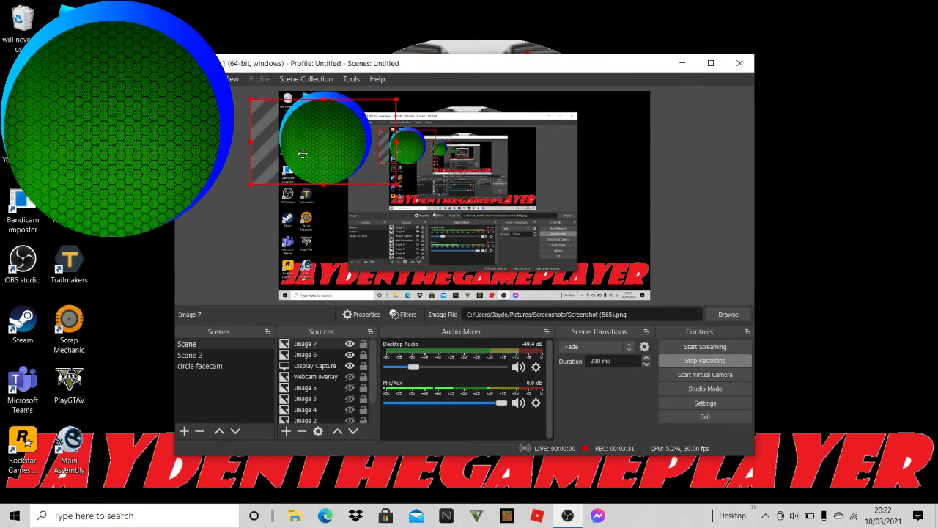
drag(249, 188, 259, 180)
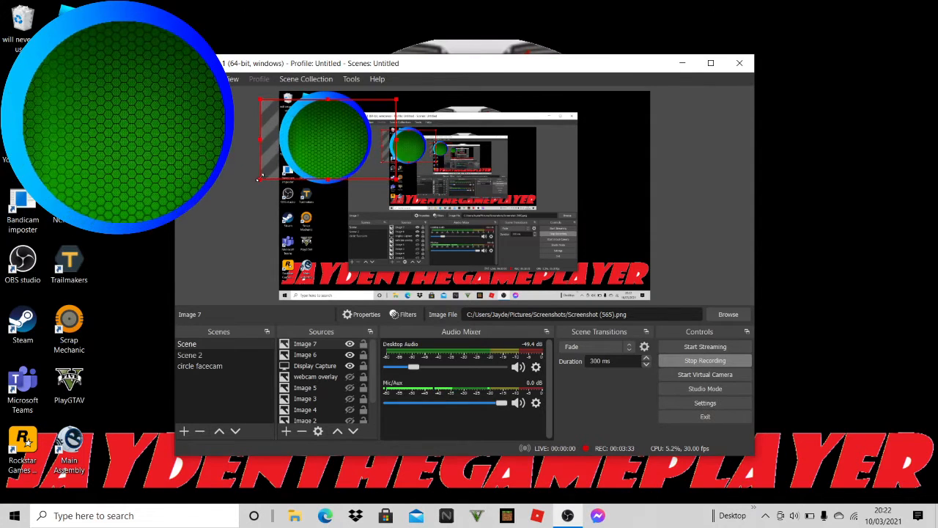
drag(396, 179, 392, 176)
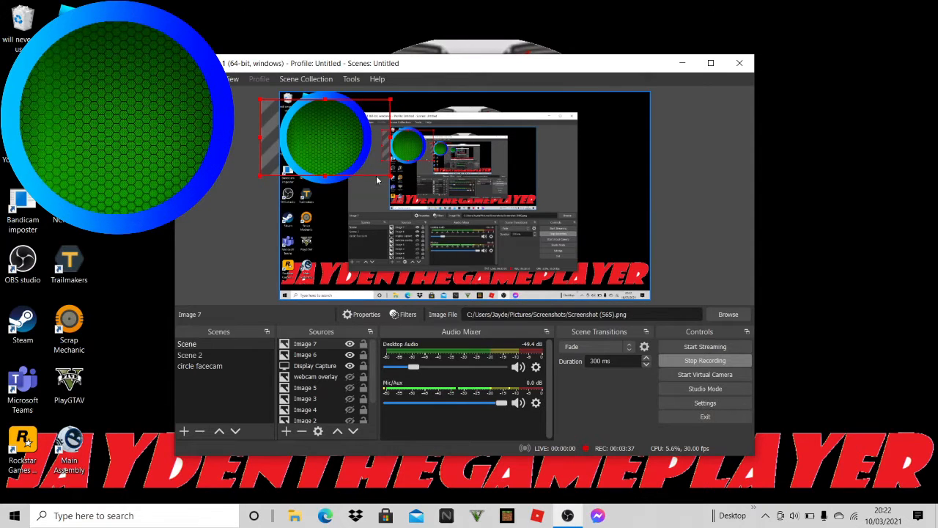
click(357, 187)
Add a new Video Capture Device source to the scene for the webcam and close its filters window.
right_click(454, 226)
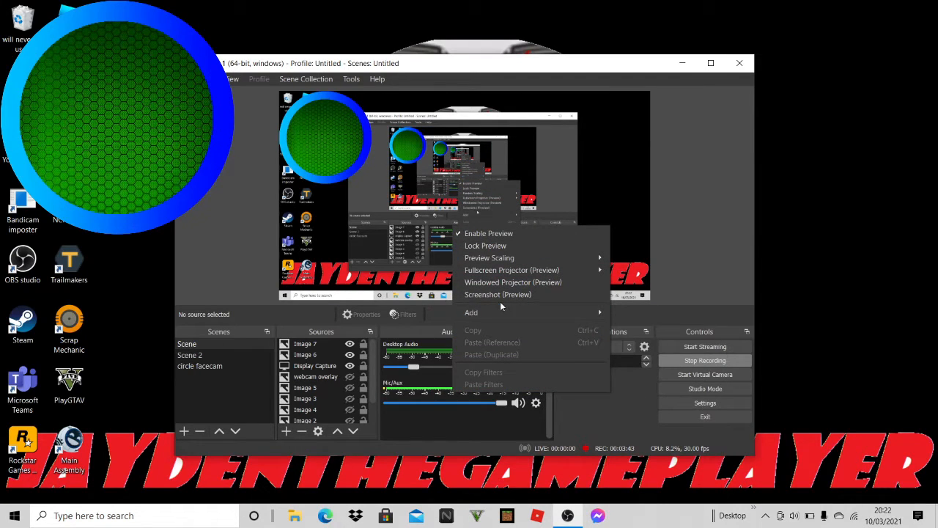
mouse_move(500, 313)
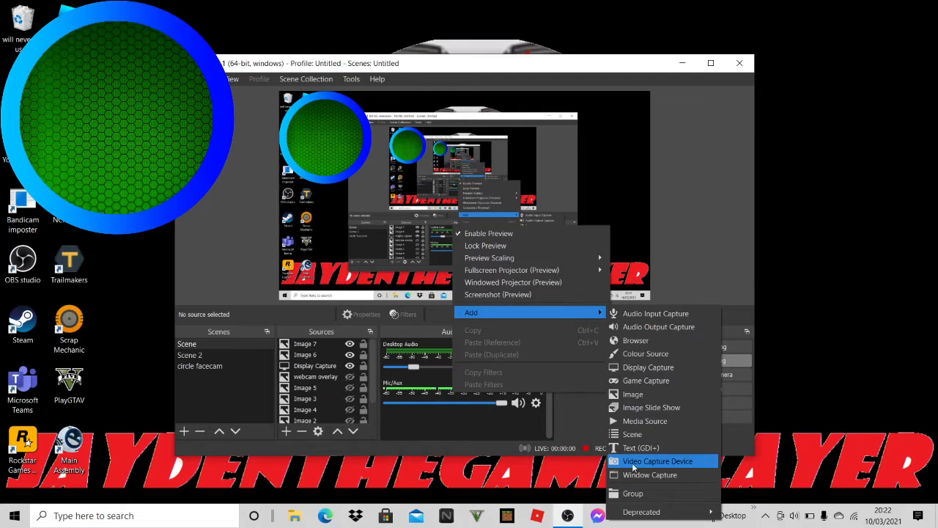
click(657, 461)
click(504, 348)
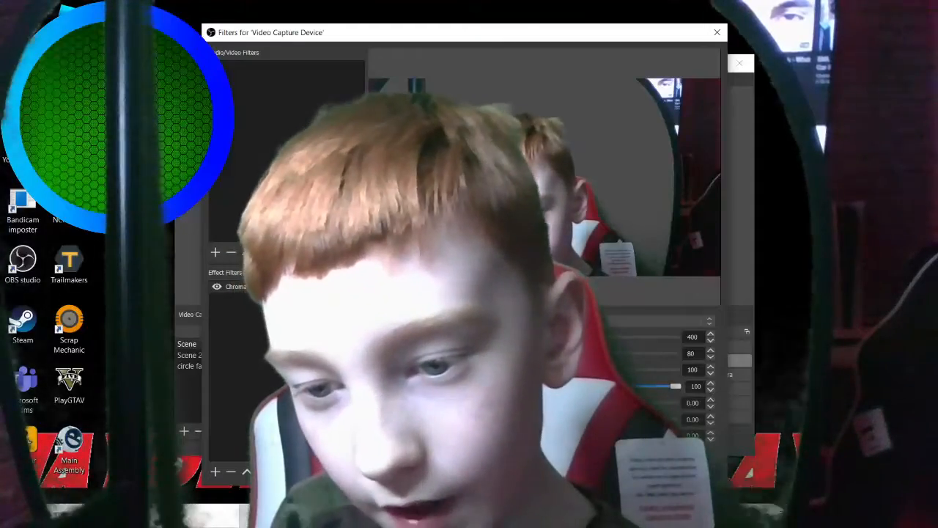
click(717, 32)
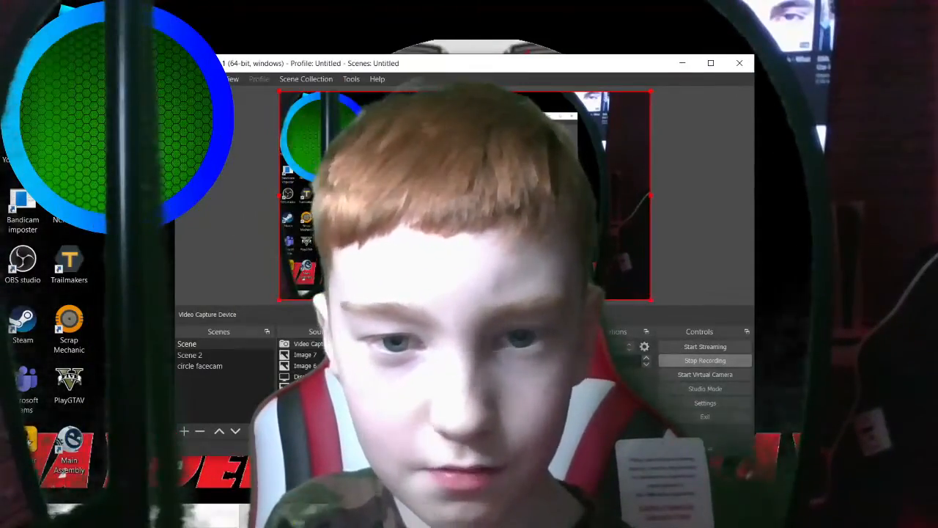
Add an Image Mask/Blend effect filter to the Video Capture Device source with its default name.
right_click(456, 235)
click(483, 394)
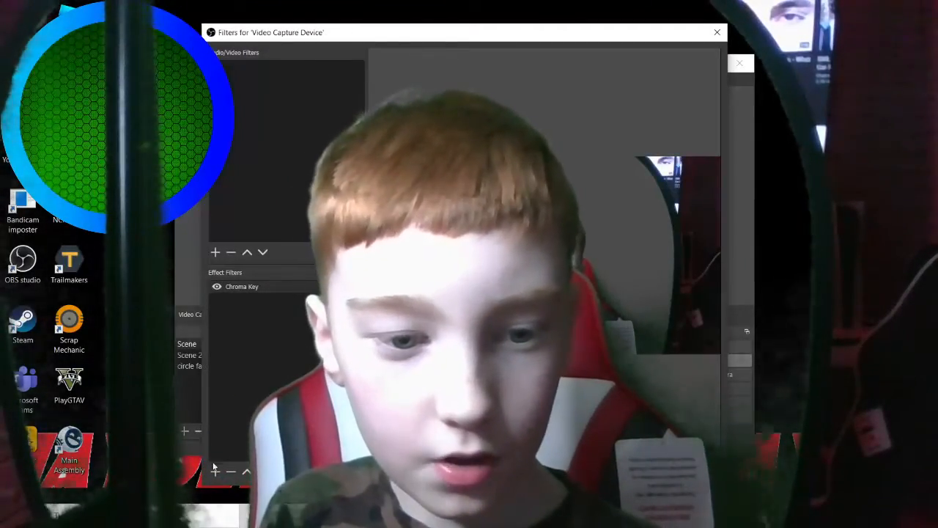
click(215, 472)
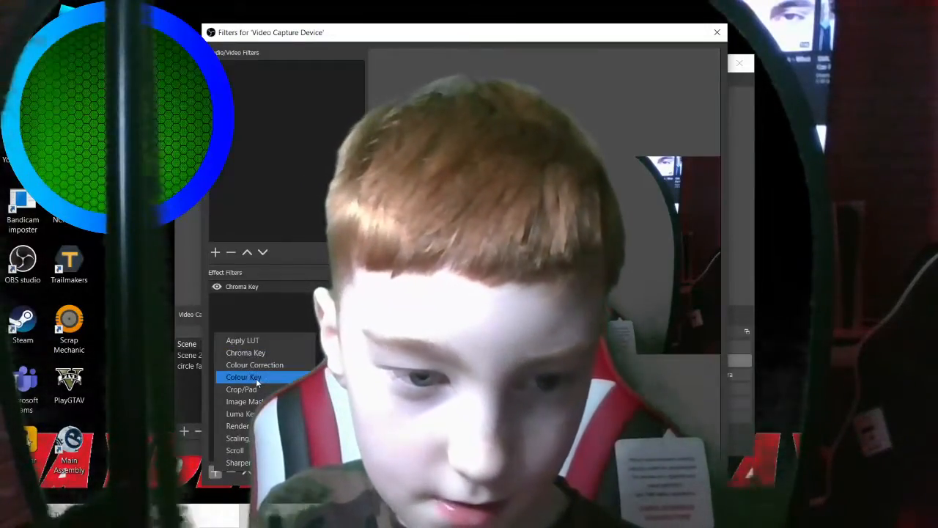
click(256, 377)
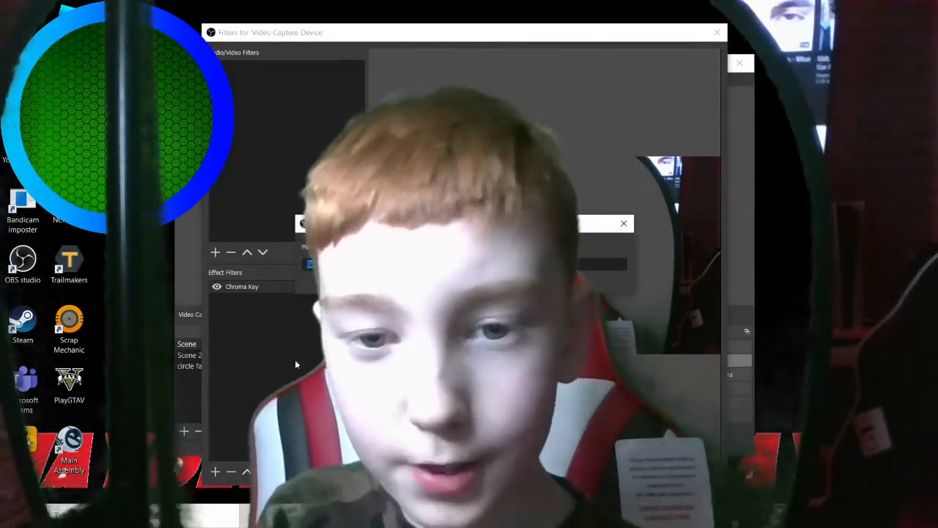
key(Return)
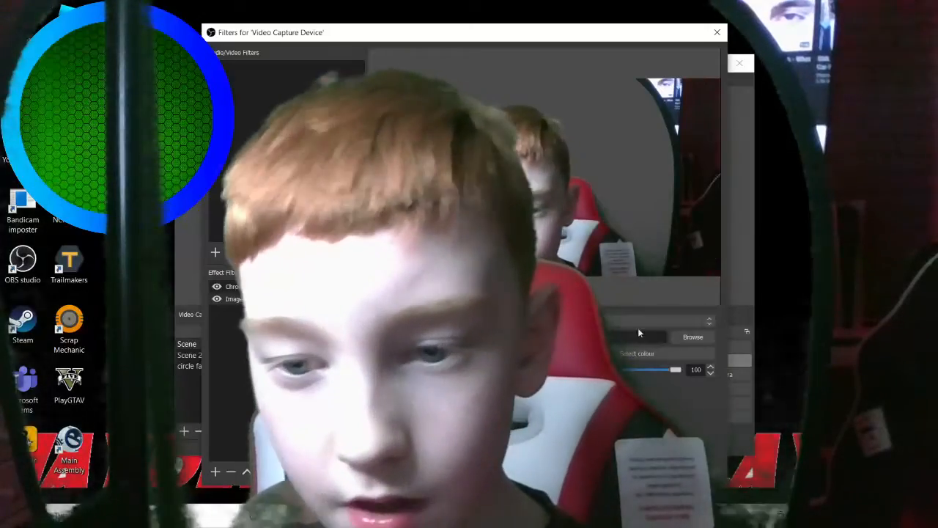
Use circle facecam.png from Downloads as the webcam mask, set its type to Alpha Mask (Alpha Channel), and close the filters.
click(684, 338)
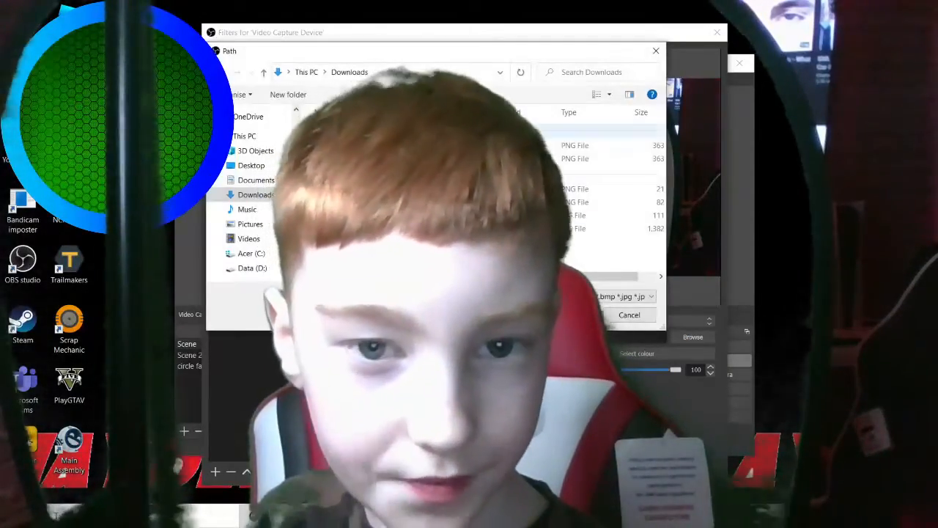
double_click(513, 188)
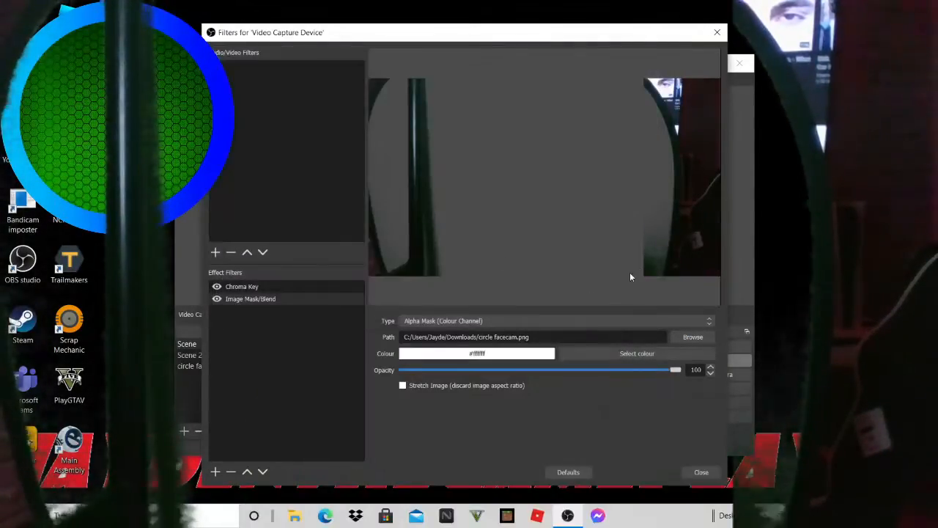
click(509, 321)
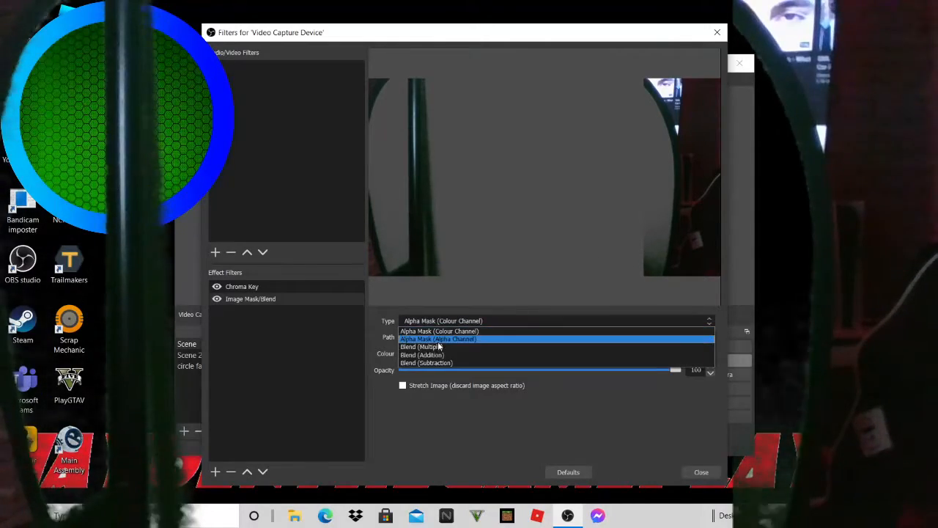
click(508, 335)
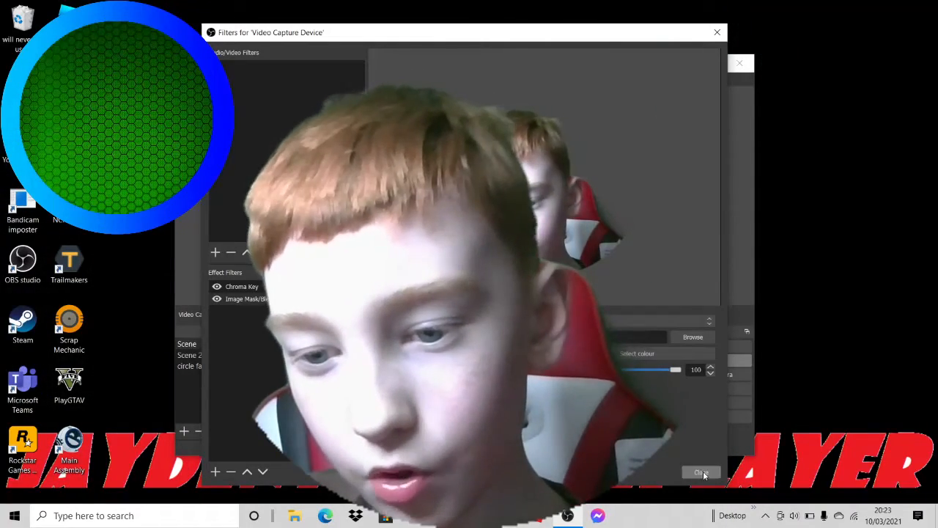
click(701, 471)
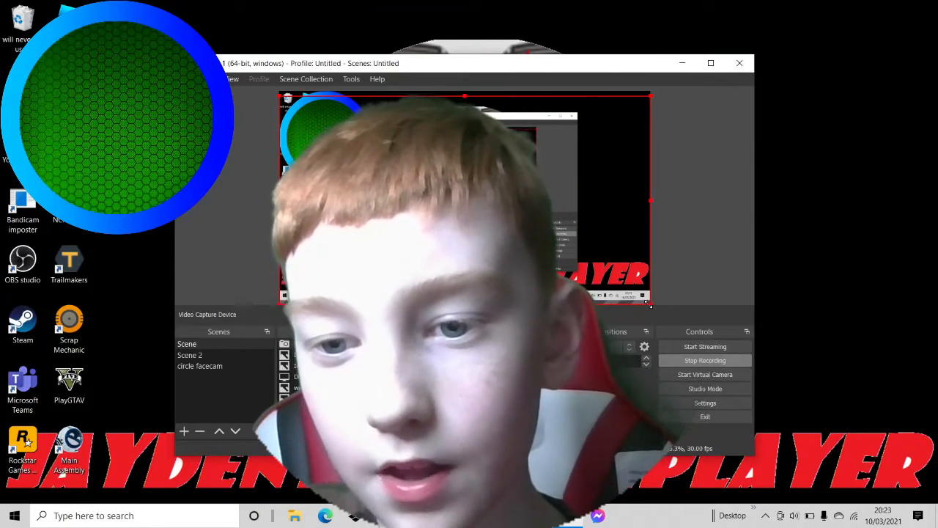
Shrink the masked webcam and centre it inside the blue ring over the green hexagon background.
drag(652, 305, 339, 178)
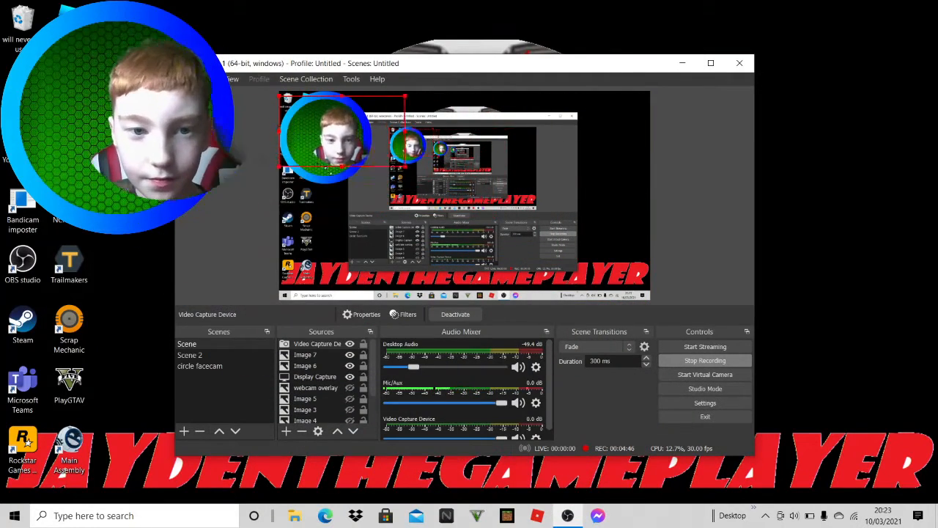
drag(356, 139, 331, 138)
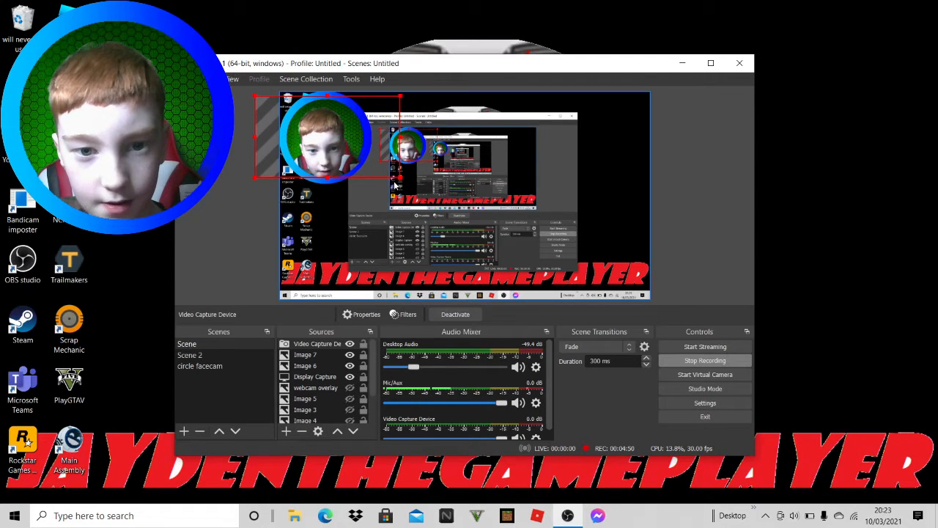
drag(398, 177, 389, 173)
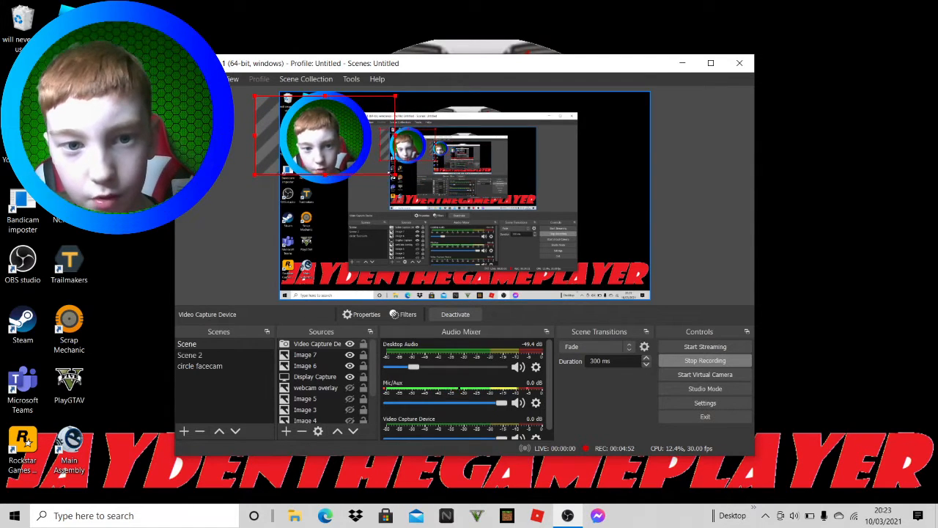
click(229, 242)
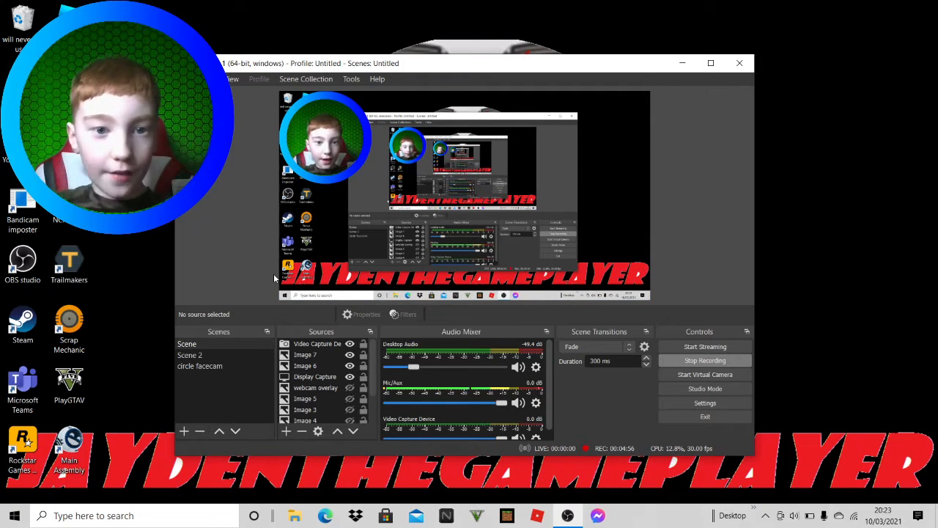
Shrink the blue ring image (Image 6) so it fits more tightly around the webcam circle.
click(364, 178)
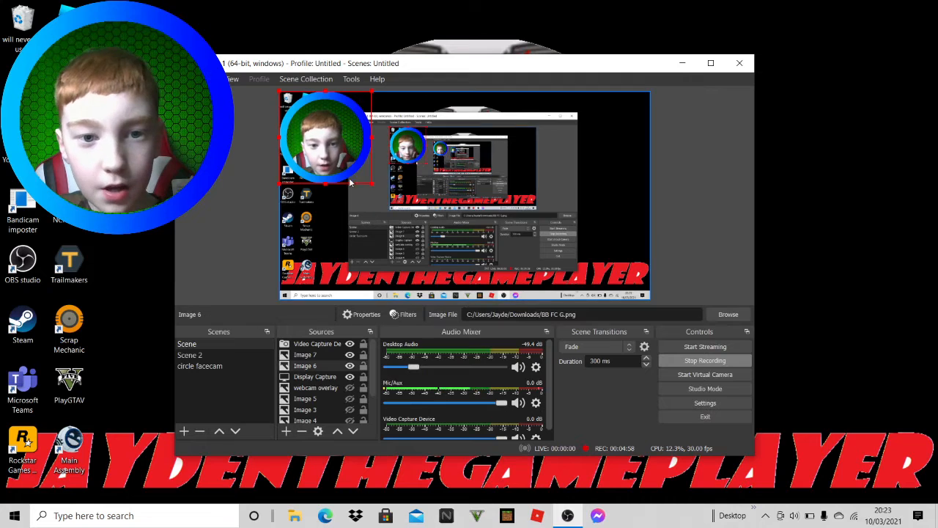
drag(372, 137, 360, 136)
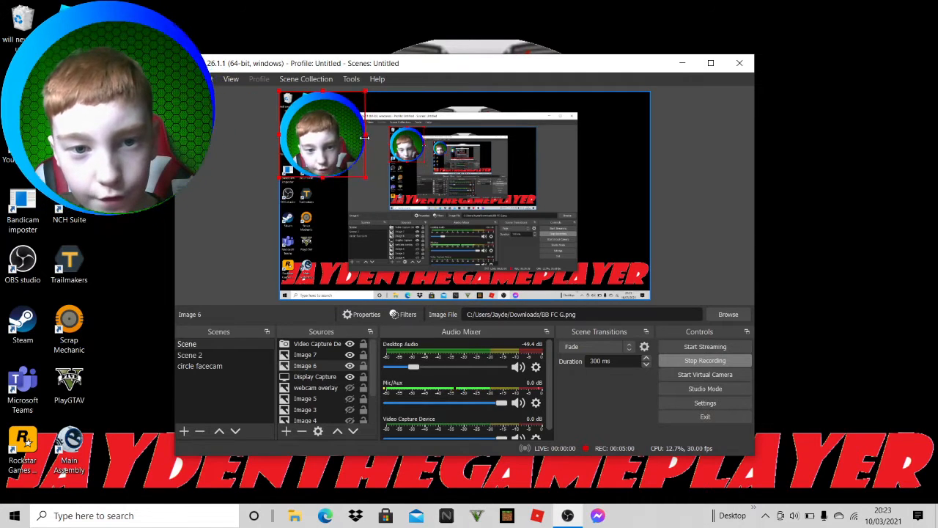
click(350, 143)
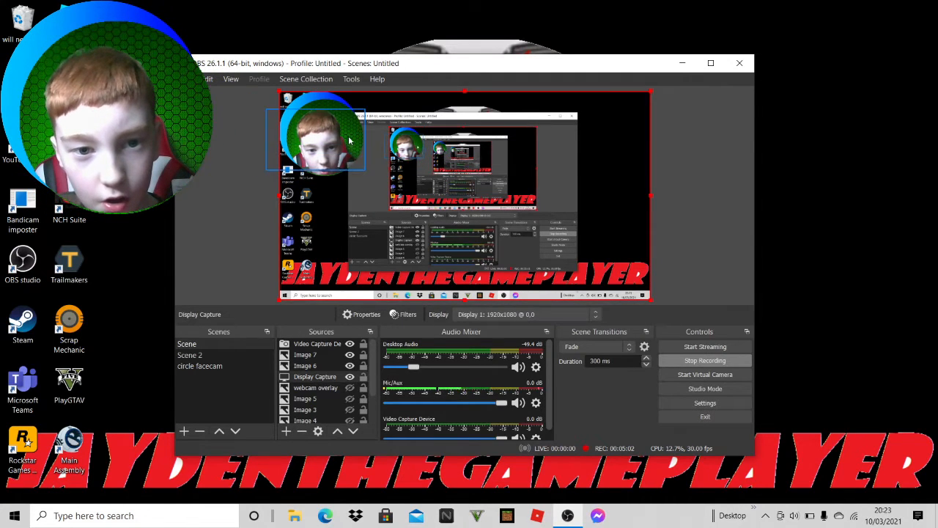
click(358, 145)
drag(360, 145, 353, 135)
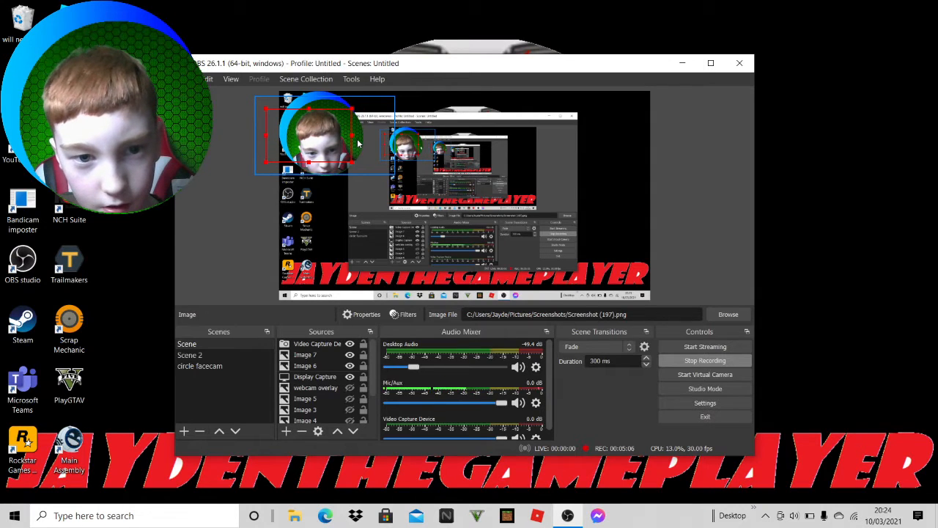
Shrink the webcam slightly and move it out of the ring towards the middle of the canvas.
click(357, 143)
drag(324, 173, 322, 166)
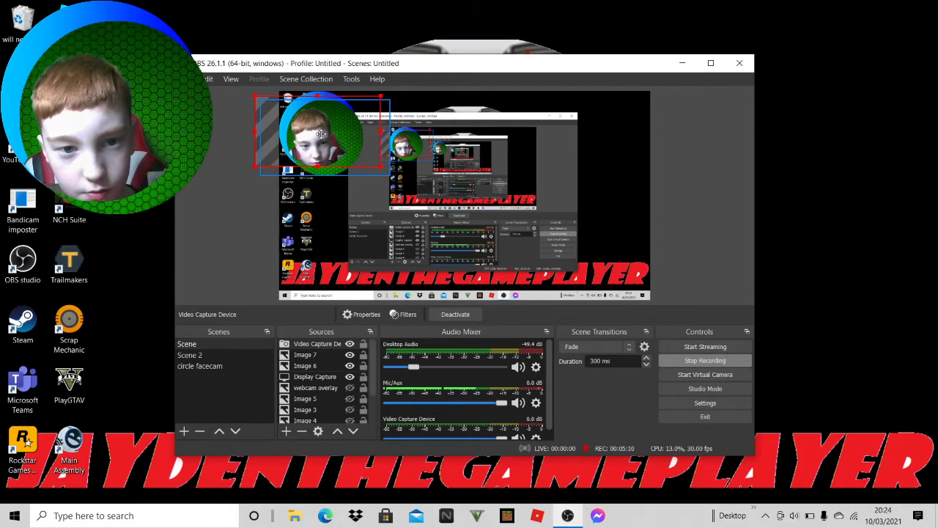
drag(321, 133, 462, 220)
Shrink the green hexagon circle (Image 7) to fit inside the smaller blue ring.
click(390, 170)
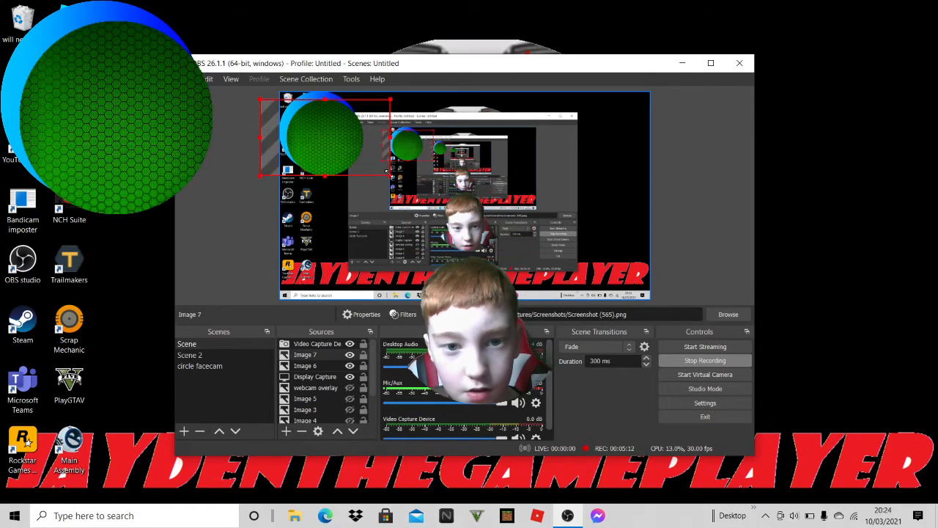
drag(386, 170, 378, 167)
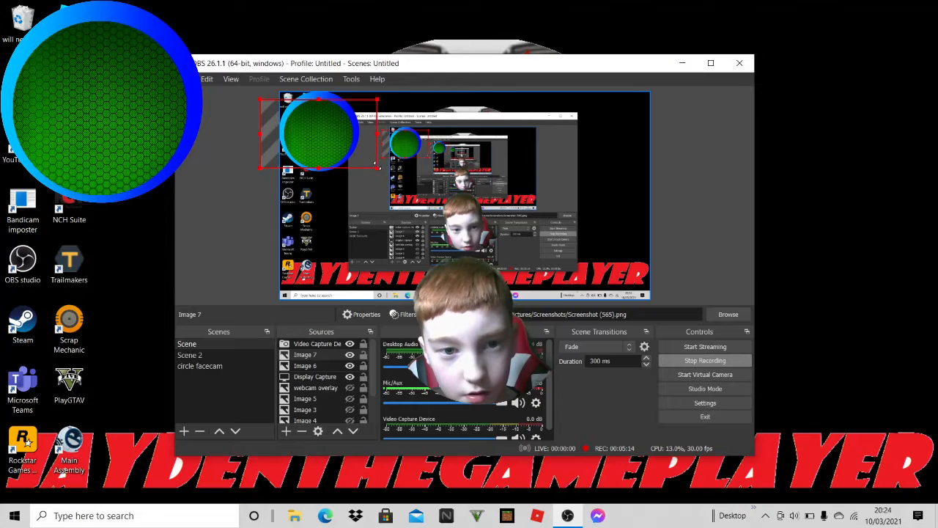
click(317, 100)
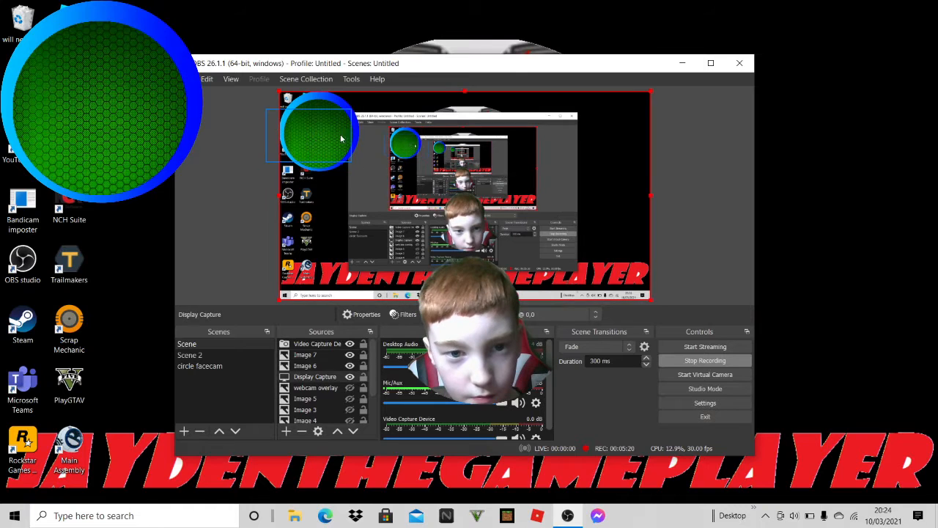
click(326, 129)
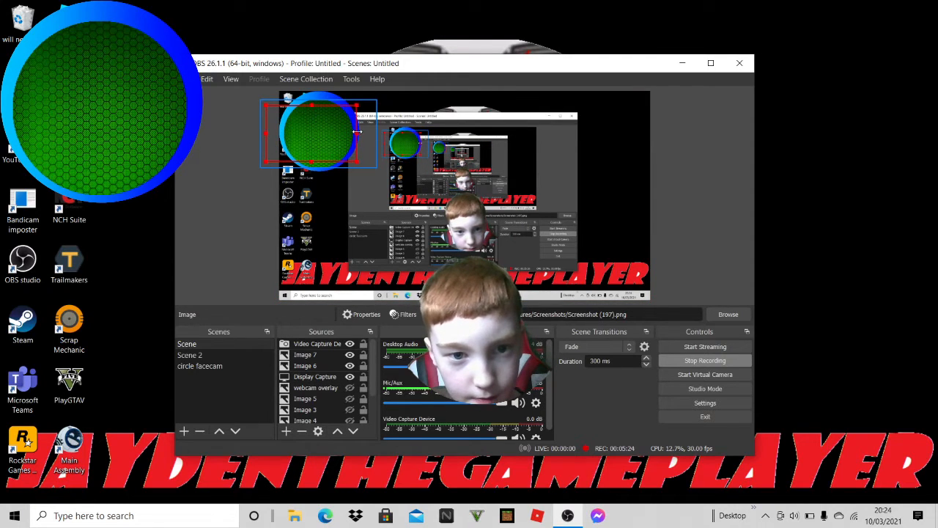
drag(327, 133, 331, 125)
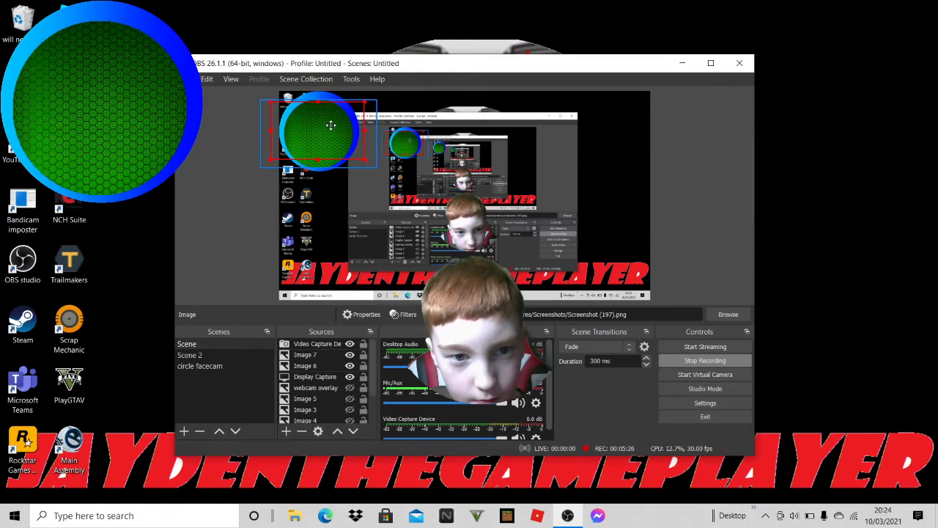
Fine-tune the edges of the green hexagon circle so it sits evenly centred within the blue ring.
click(319, 148)
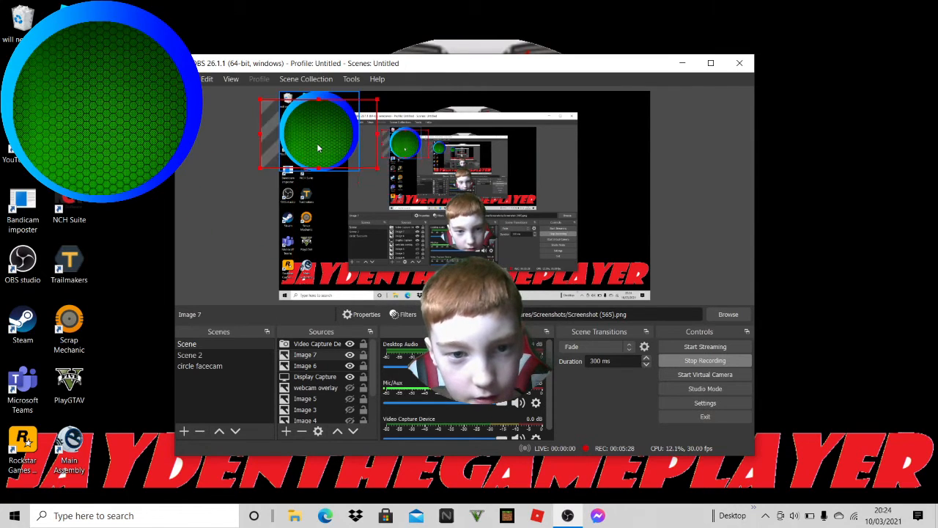
drag(318, 101, 318, 99)
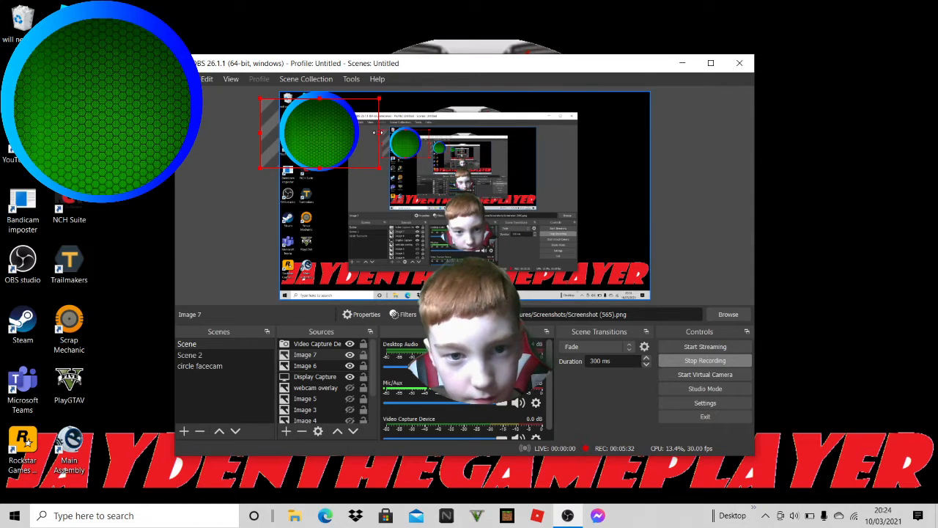
drag(376, 133, 374, 135)
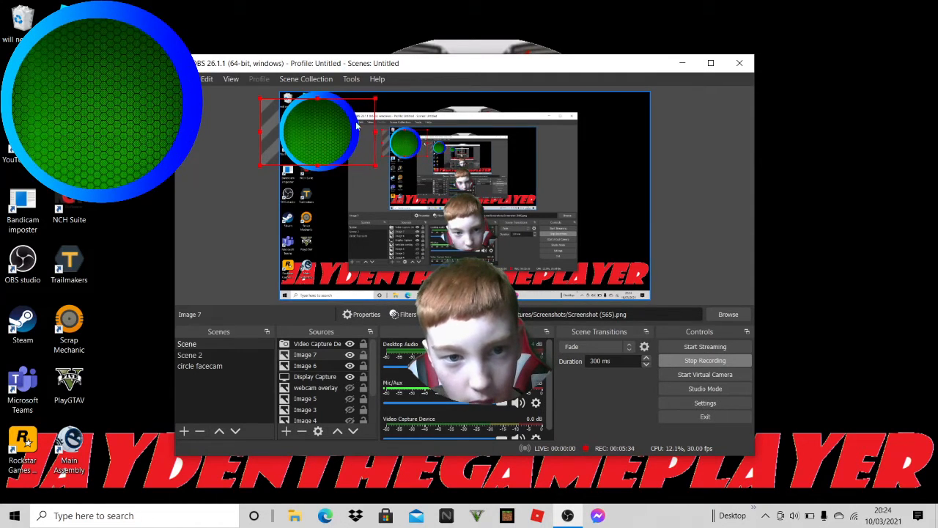
drag(318, 100, 318, 95)
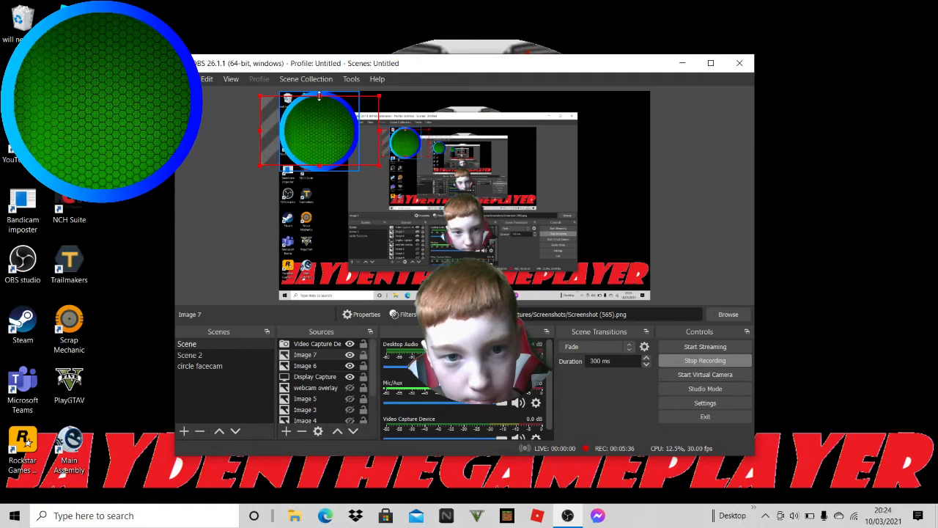
drag(375, 129, 376, 130)
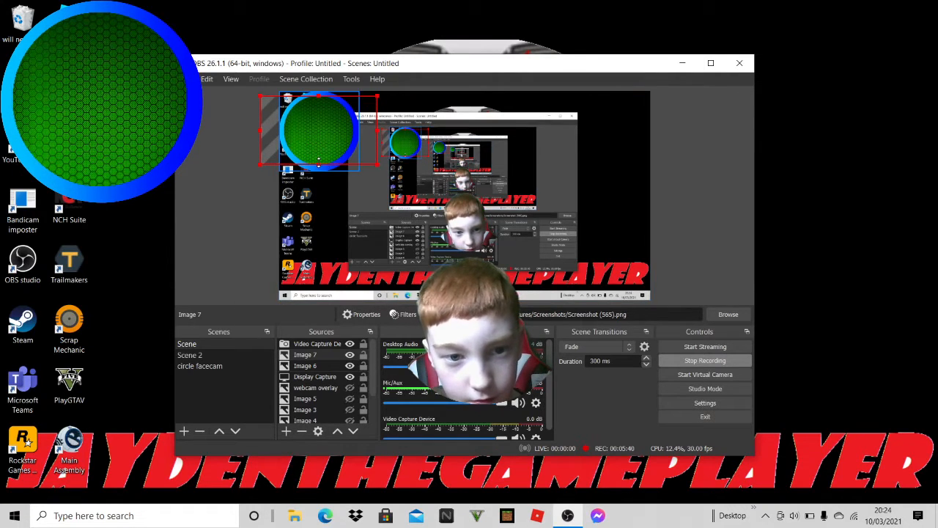
drag(318, 159, 320, 165)
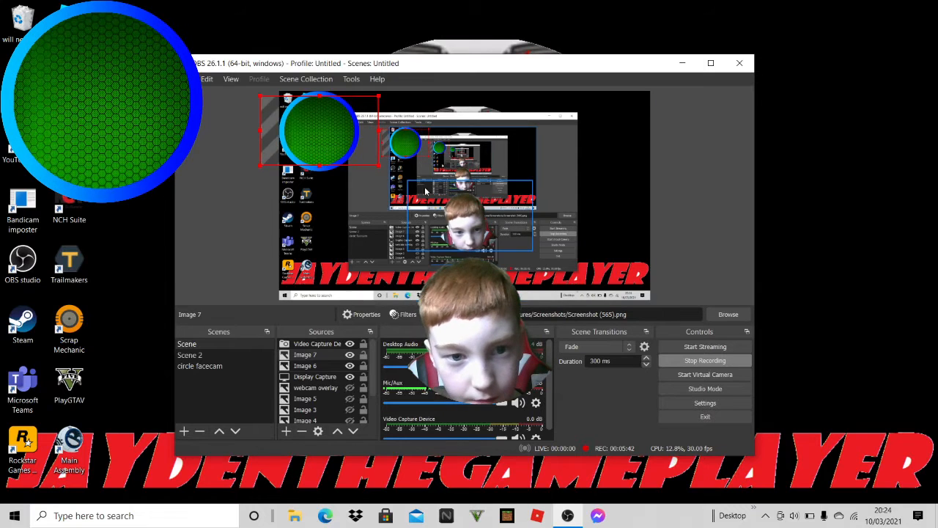
Move the webcam back over the green hexagon circle and shrink it slightly to fit inside the ring.
drag(425, 192, 319, 146)
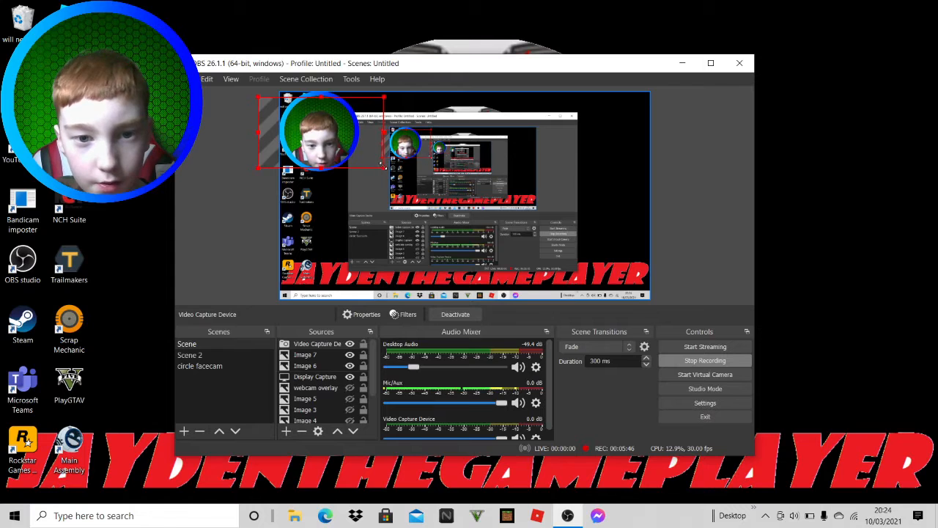
drag(384, 166, 380, 165)
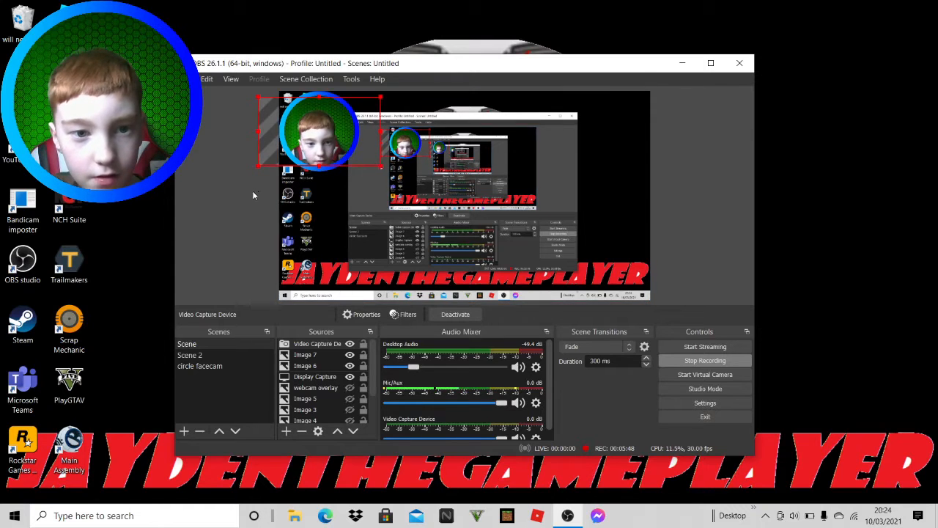
Move the stray Image source away from the facecam circle and clear the source selection.
click(251, 236)
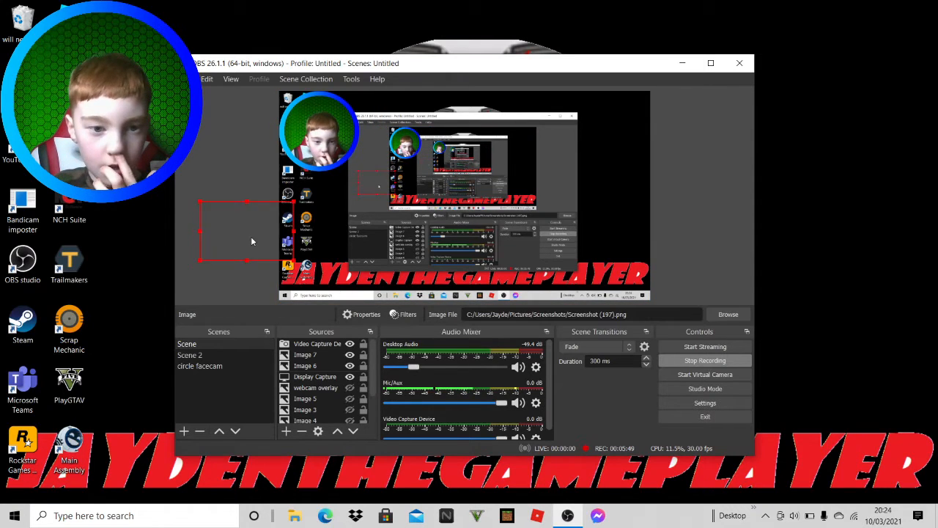
right_click(445, 260)
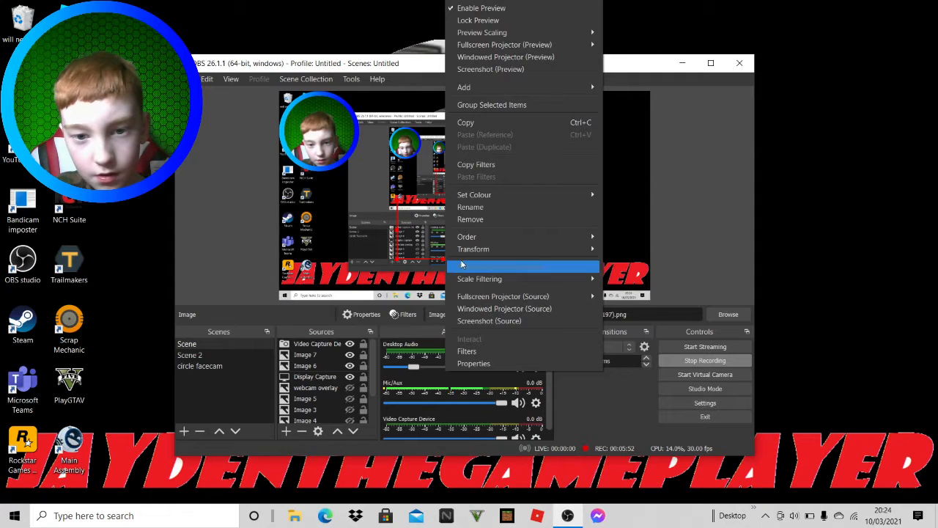
click(229, 251)
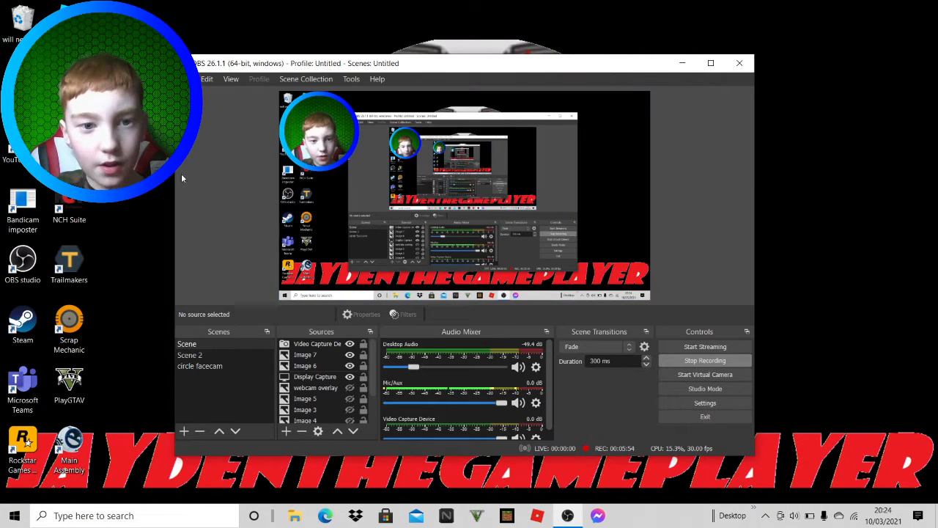